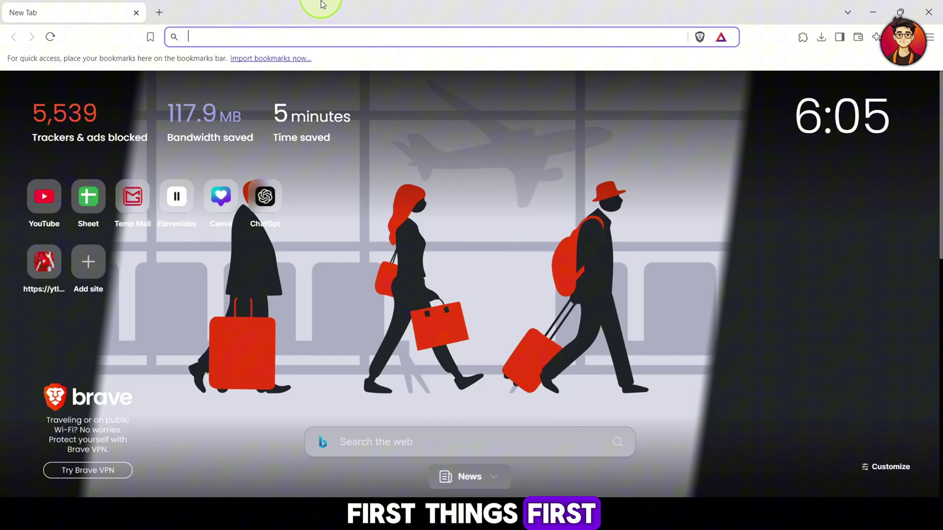
pyautogui.write('Steam')
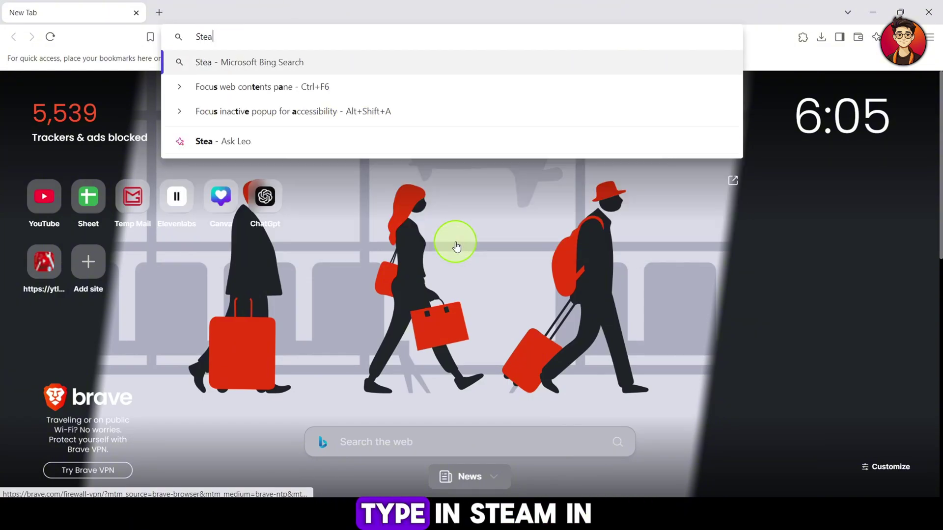
# - Search for Steam in Brave and open the official store.steampowered.com site in a new tab
pyautogui.press('Return')
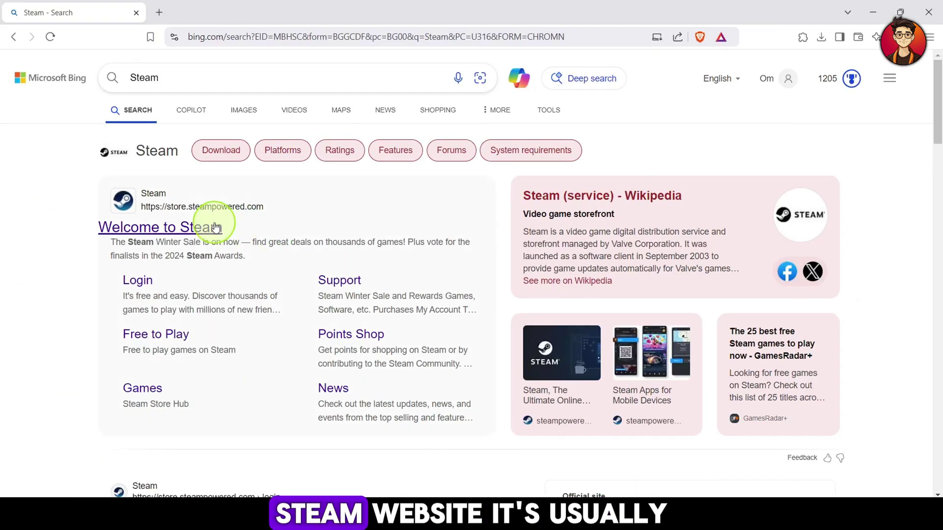
pyautogui.click(210, 219)
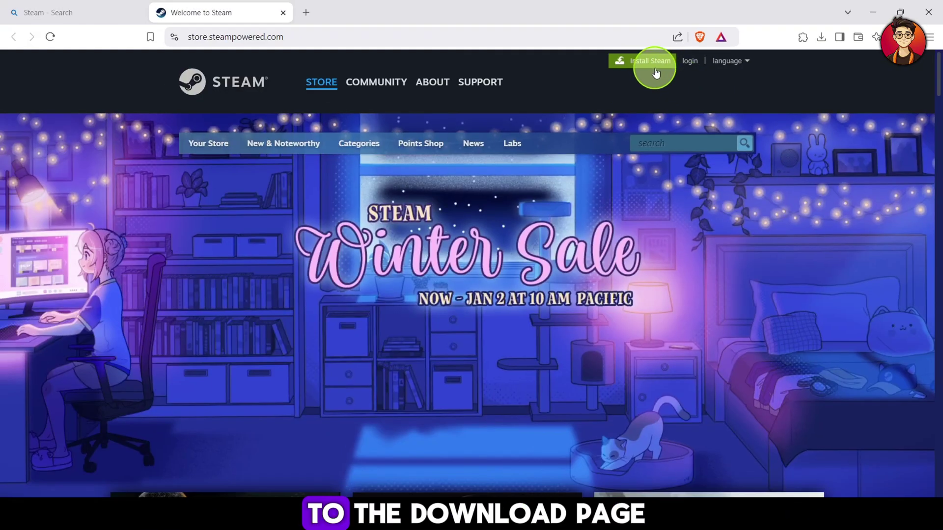
# - Save SteamSetup from the Install Steam page and launch it from the browser's downloads list
pyautogui.click(551, 74)
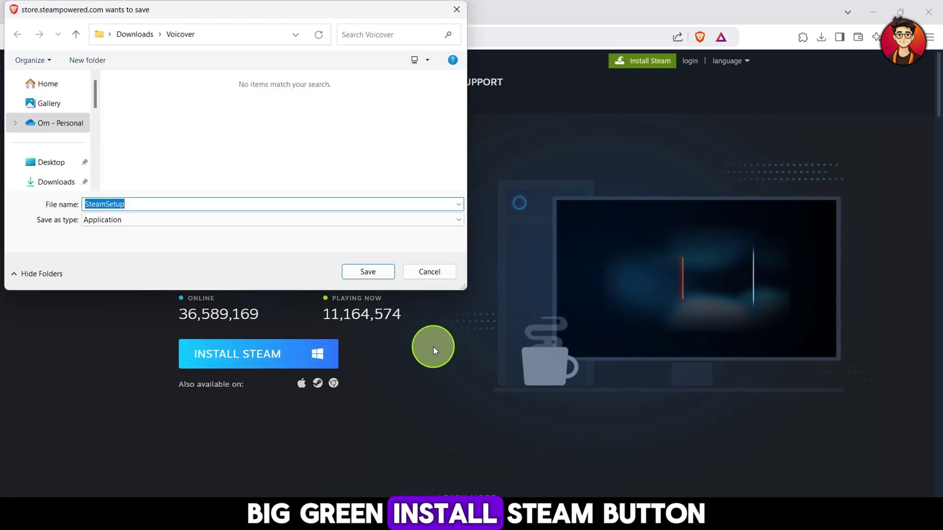
pyautogui.click(366, 271)
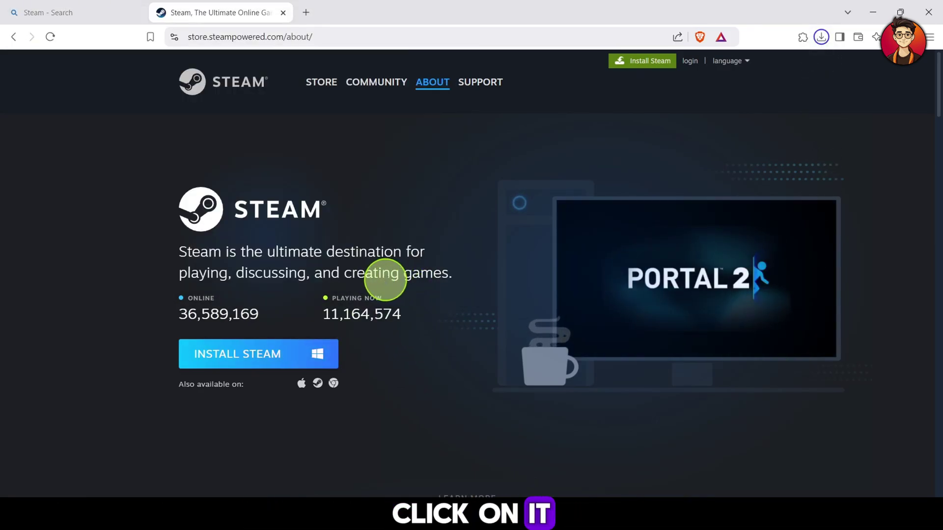
pyautogui.click(822, 38)
pyautogui.click(721, 95)
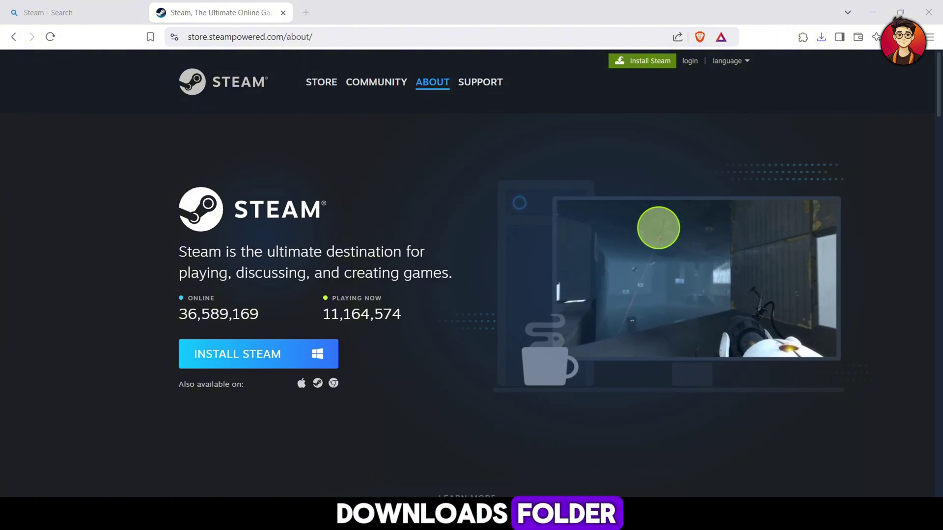
# - Install Steam with English and the default install location, then finish to launch Steam
pyautogui.click(539, 354)
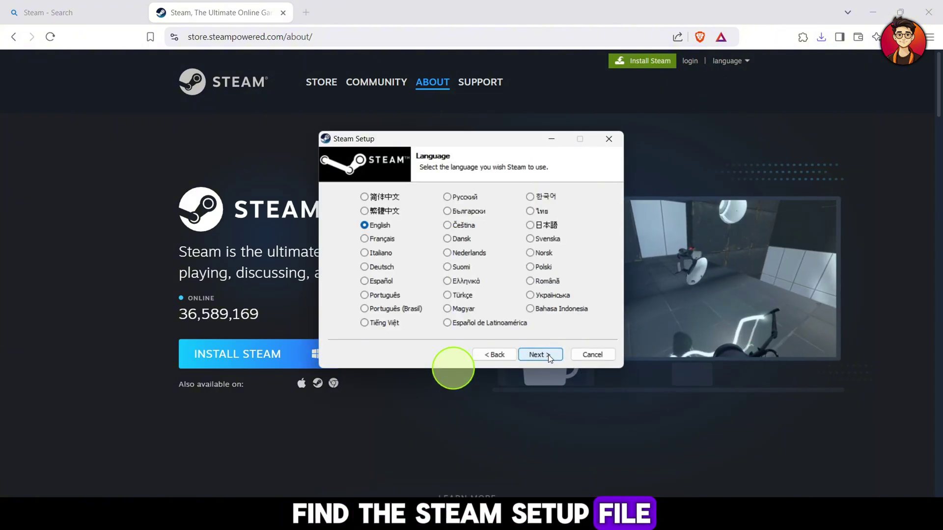
pyautogui.click(539, 354)
pyautogui.click(539, 354)
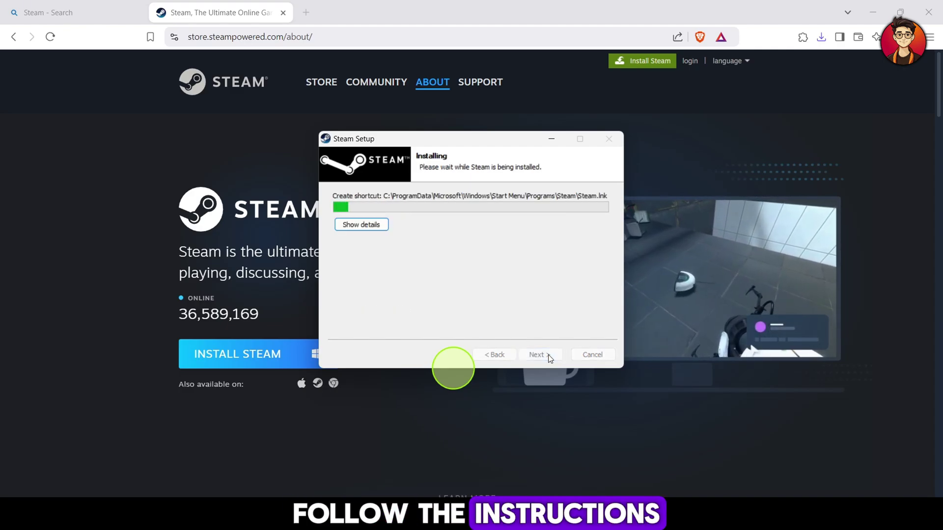
pyautogui.click(546, 355)
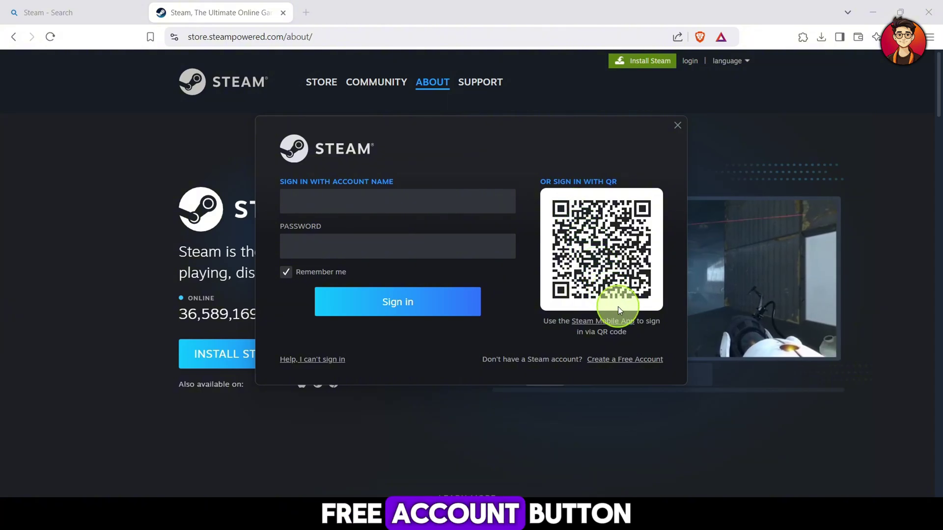
# - Start a free Steam account, enter the email address and copy it into the confirmation field
pyautogui.click(625, 359)
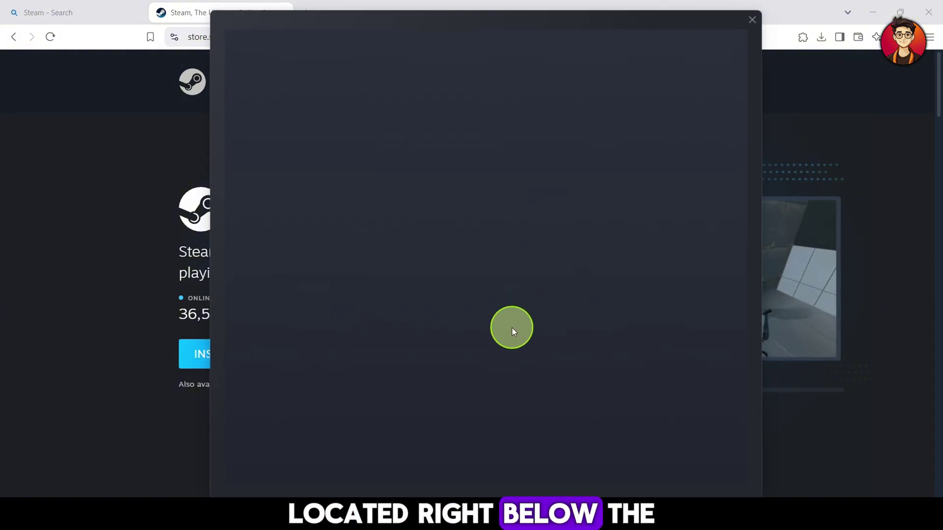
pyautogui.click(389, 126)
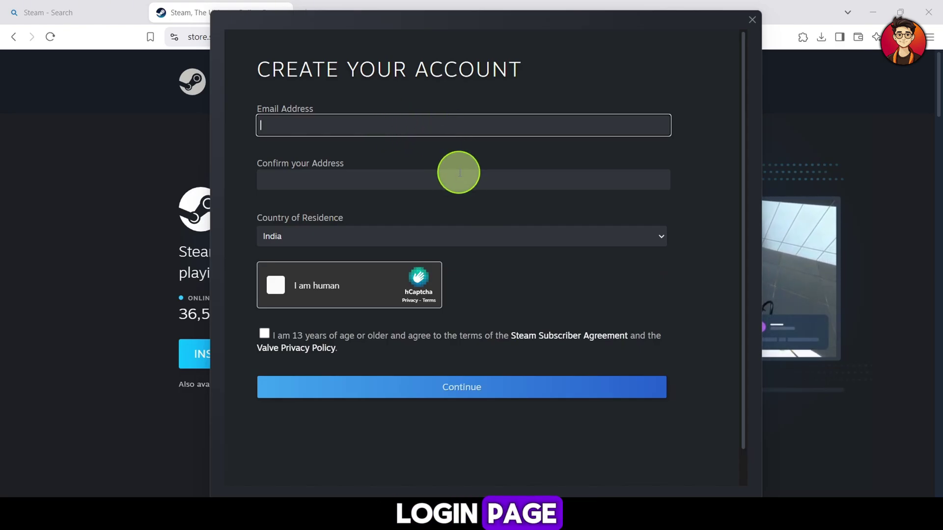
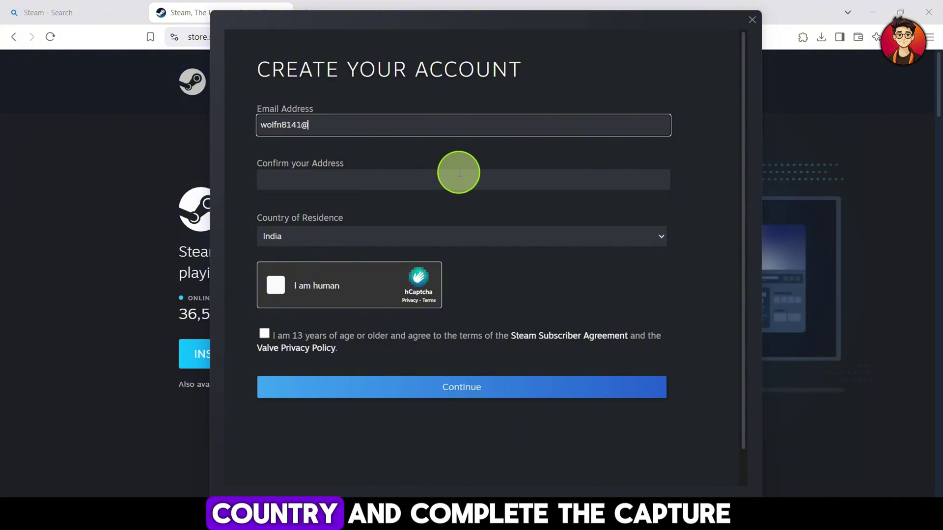
pyautogui.hotkey('ctrl', 'a')
pyautogui.hotkey('ctrl', 'c')
pyautogui.click(458, 177)
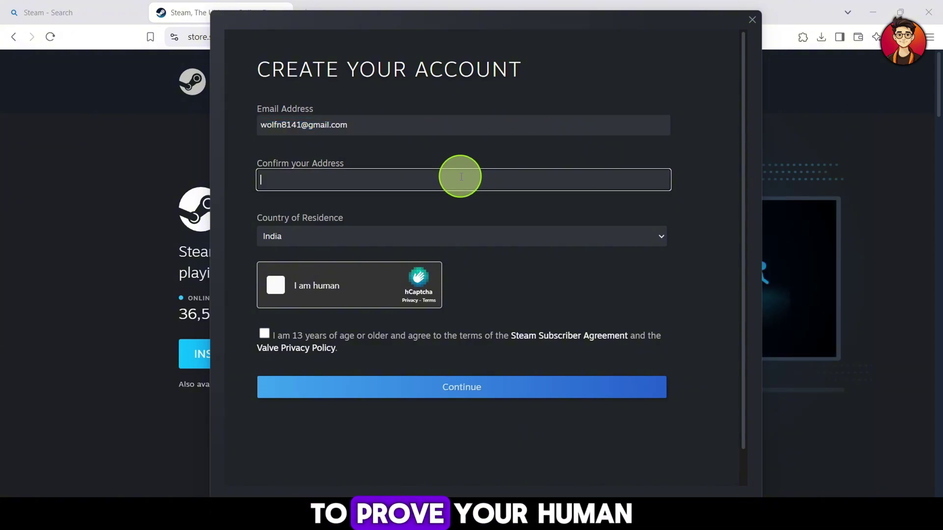
# - Paste the confirmation email, tick the captcha and age agreement, and submit the account
pyautogui.hotkey('ctrl', 'v')
pyautogui.click(276, 286)
pyautogui.click(264, 336)
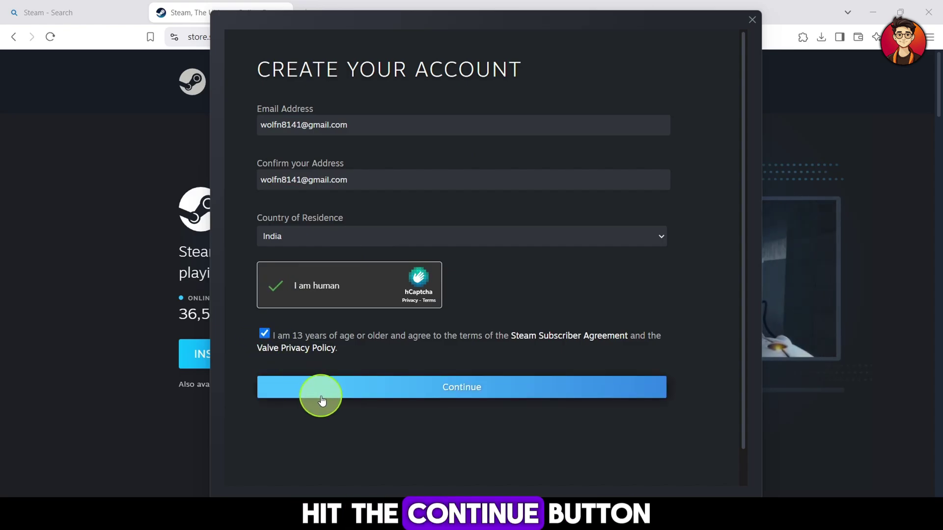
pyautogui.click(322, 401)
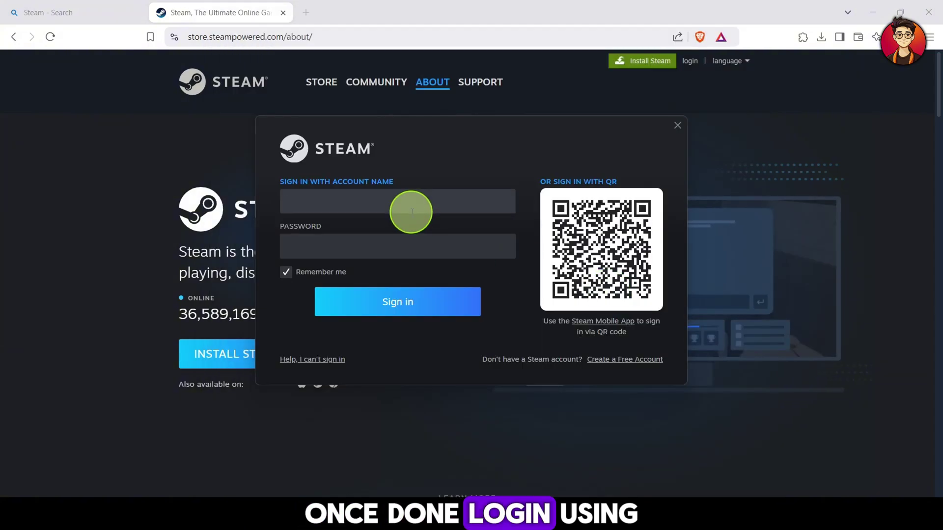
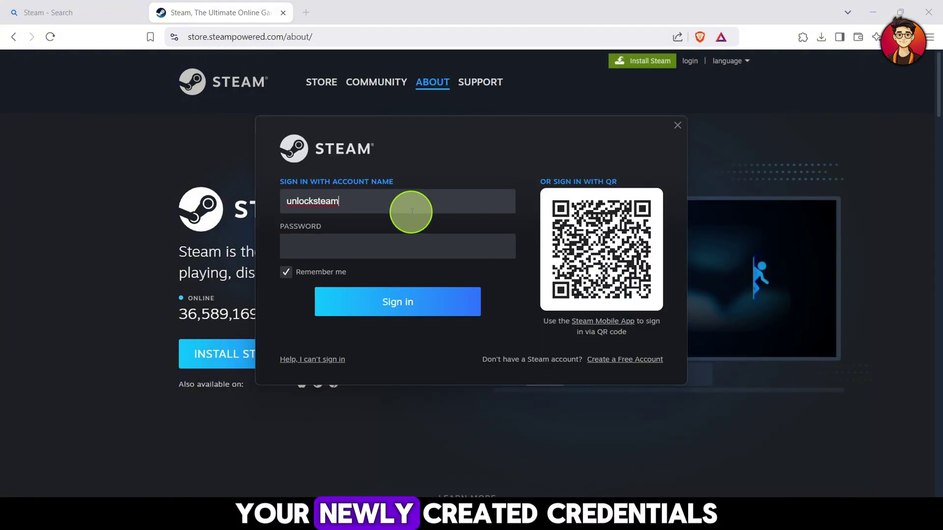
# - Enter the new account name and password and sign in to Steam
pyautogui.click(416, 247)
pyautogui.click(426, 308)
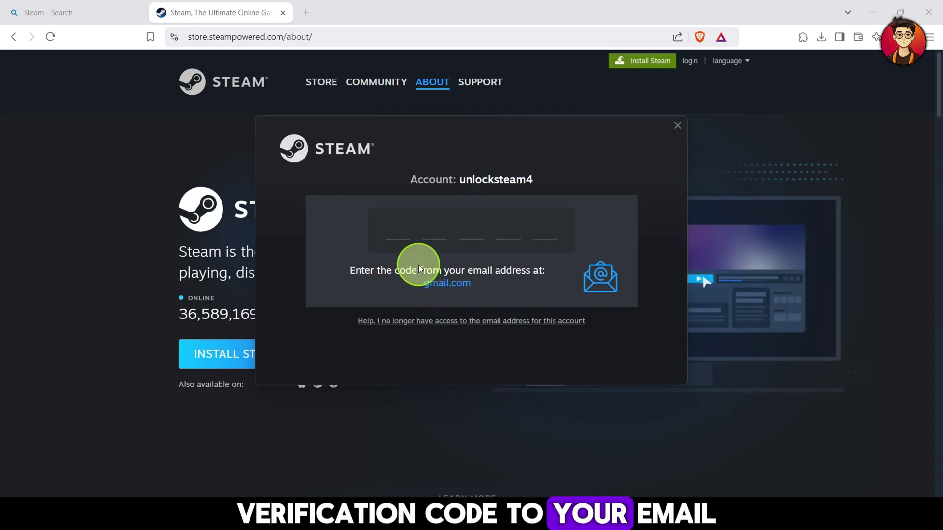
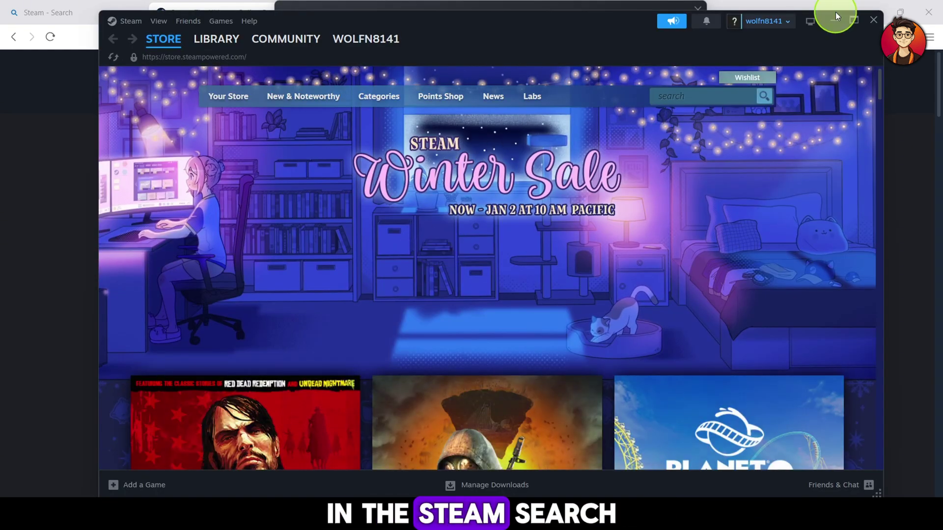
# - Maximize Steam, search the store for 'cs go', and open the Counter-Strike 2 page
pyautogui.click(854, 20)
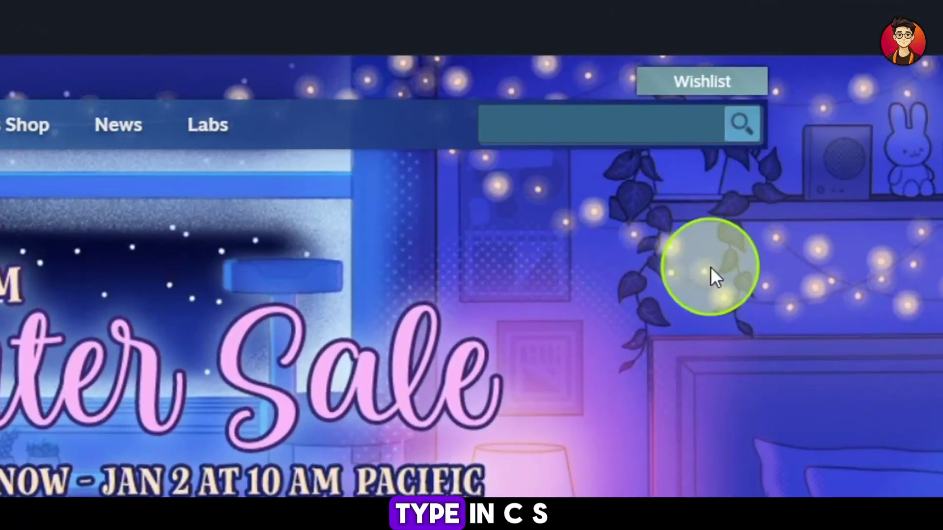
pyautogui.write('cs')
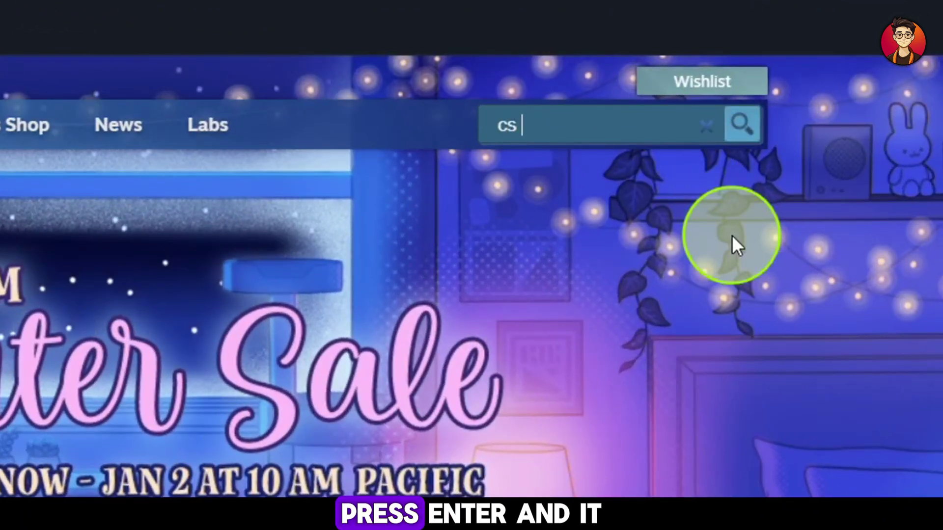
pyautogui.write(' go')
pyautogui.press('Return')
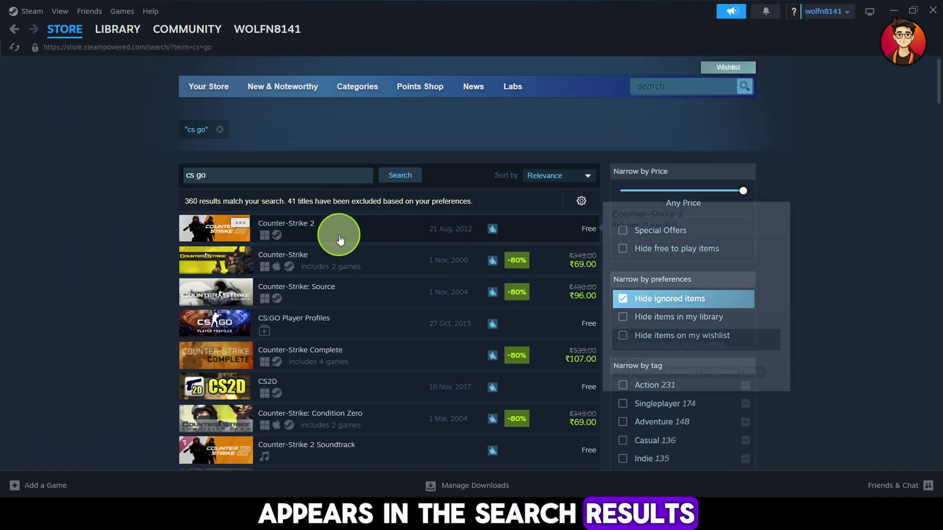
pyautogui.click(331, 223)
pyautogui.scroll(-5, 507, 246)
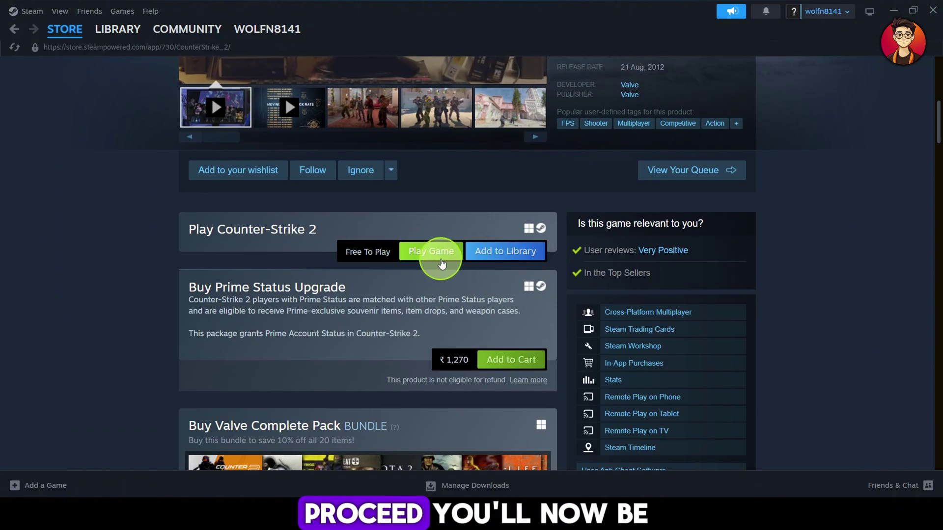
# - Install Counter-Strike 2 onto the New Volume (F:) library drive
pyautogui.click(421, 255)
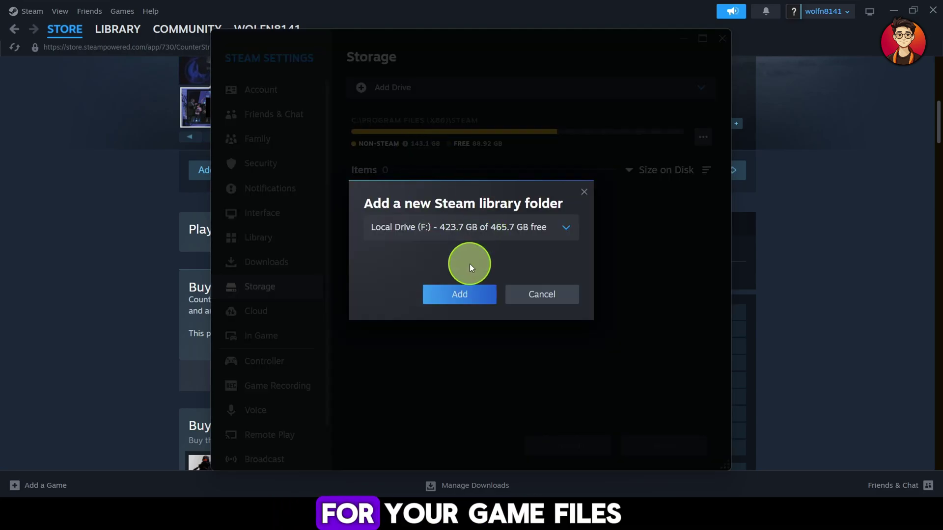
pyautogui.click(461, 294)
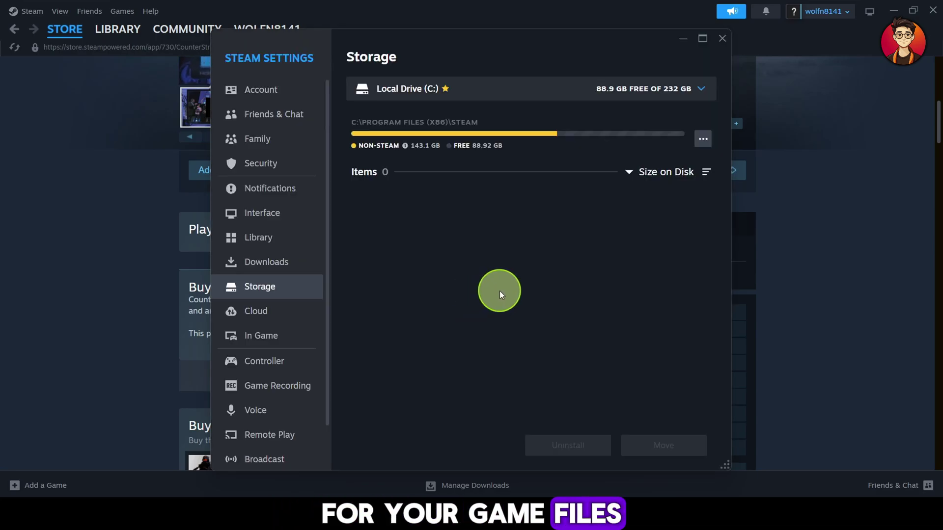
pyautogui.click(530, 88)
pyautogui.click(535, 149)
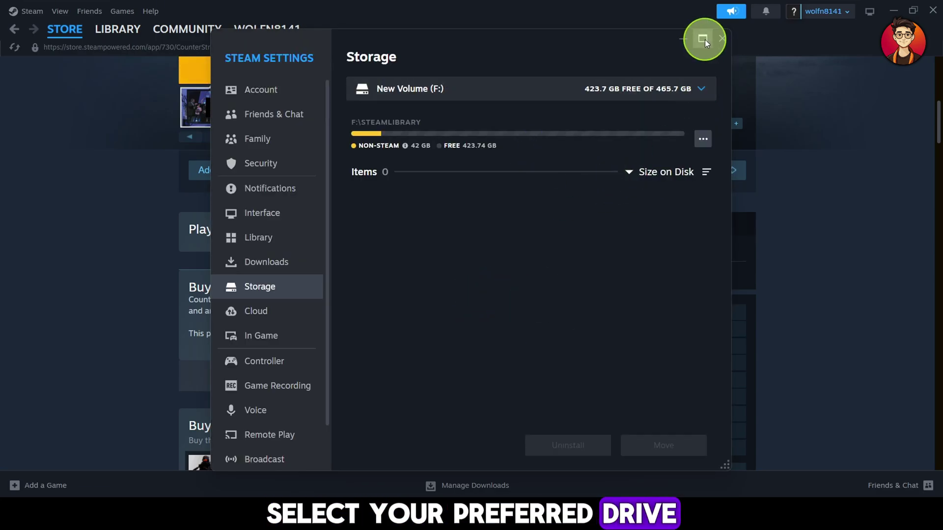
pyautogui.click(723, 39)
pyautogui.click(474, 256)
pyautogui.click(516, 318)
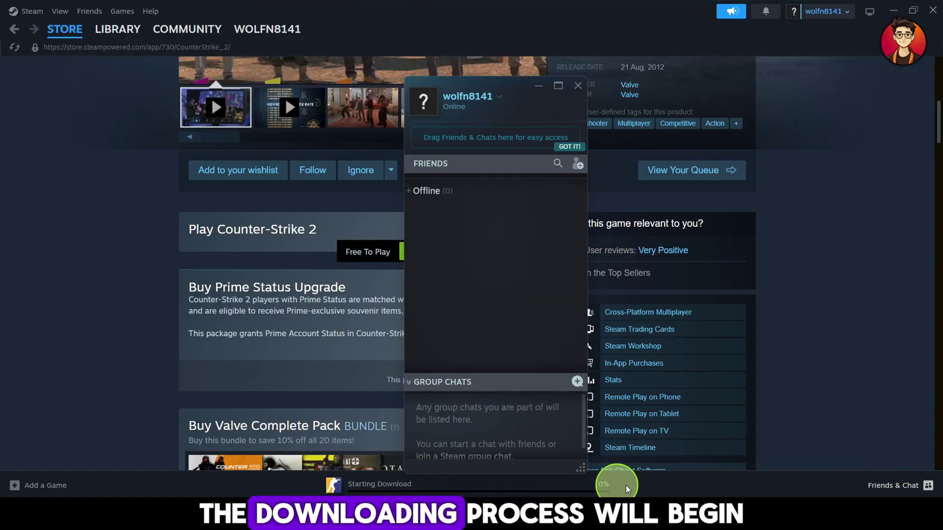
# - Open the Library downloads page from the 'Starting Download' bar to see Counter-Strike 2's progress
pyautogui.click(568, 483)
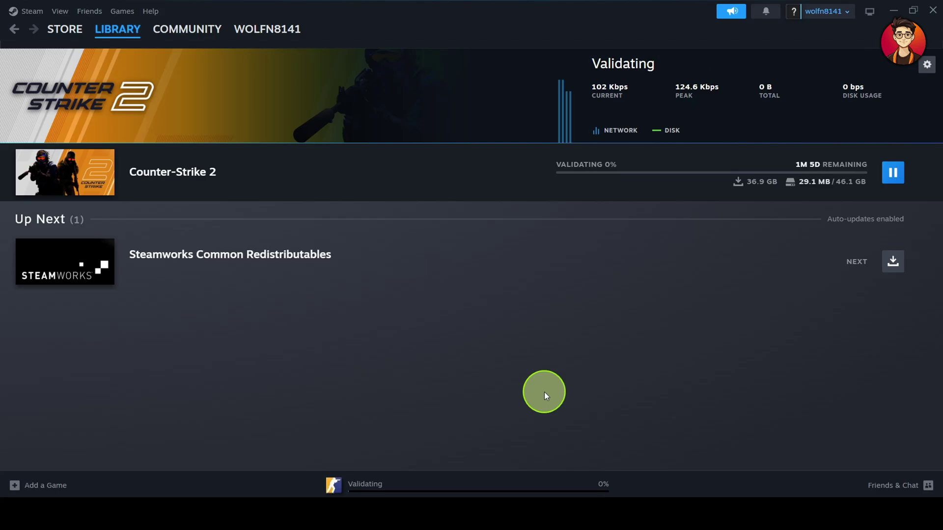